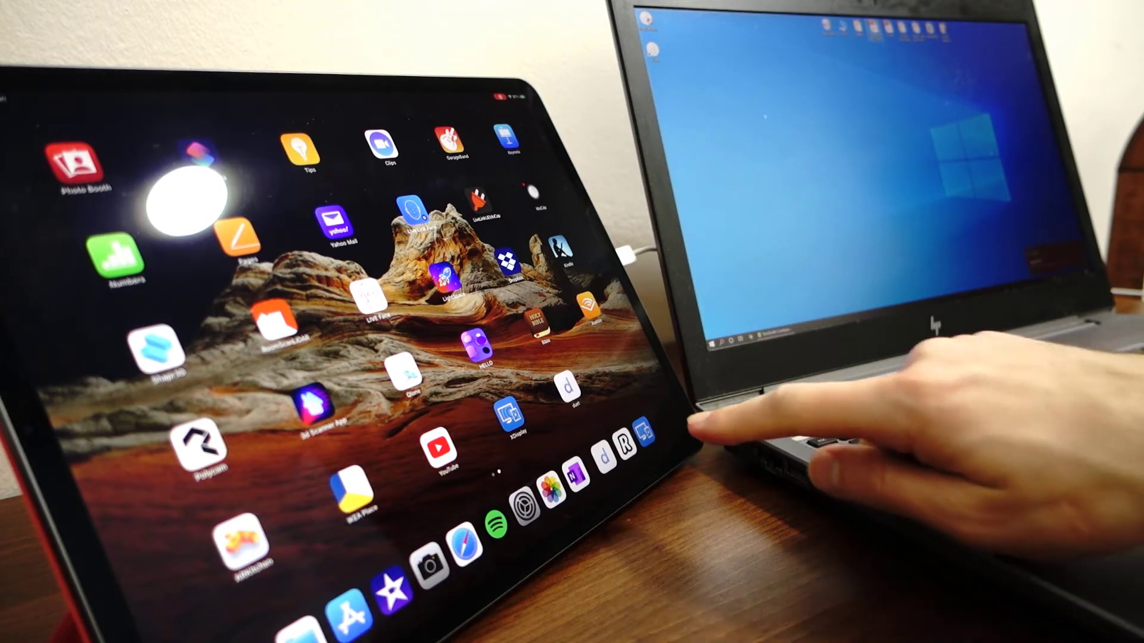
# - Launch Duet from the iPad dock to show the Windows desktop on the iPad
pyautogui.click(567, 386)
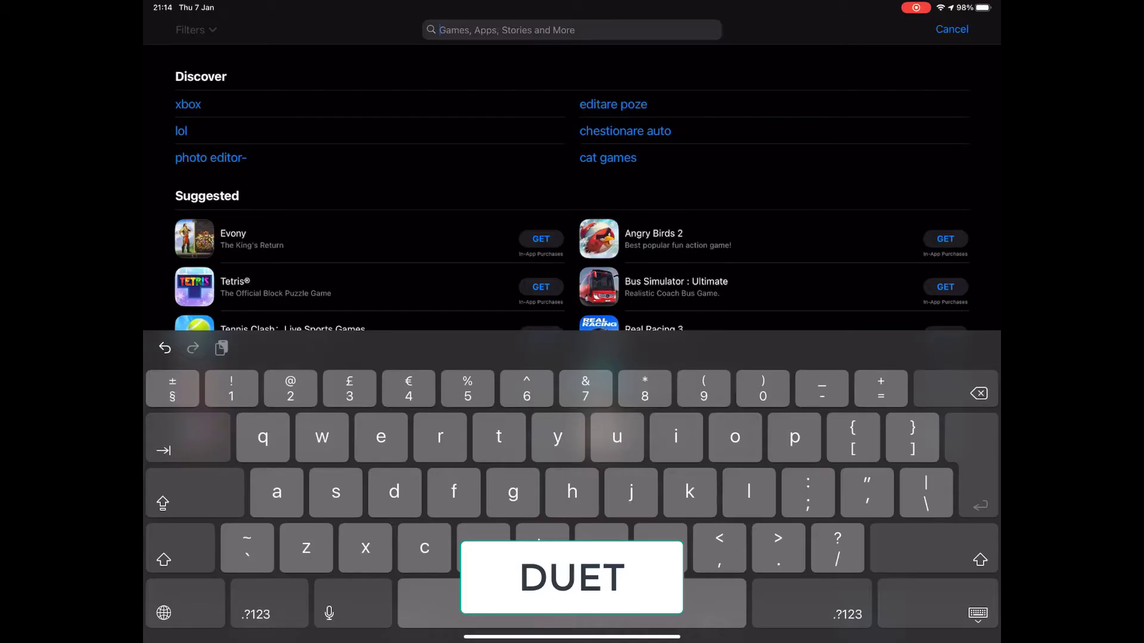
pyautogui.write('d')
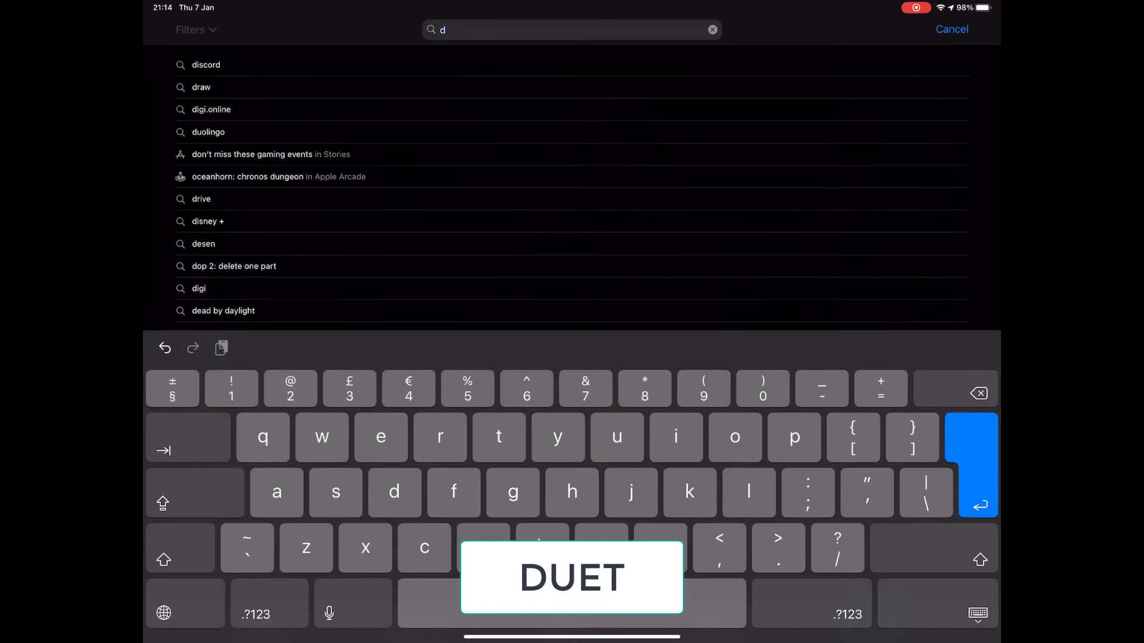
pyautogui.write('uet')
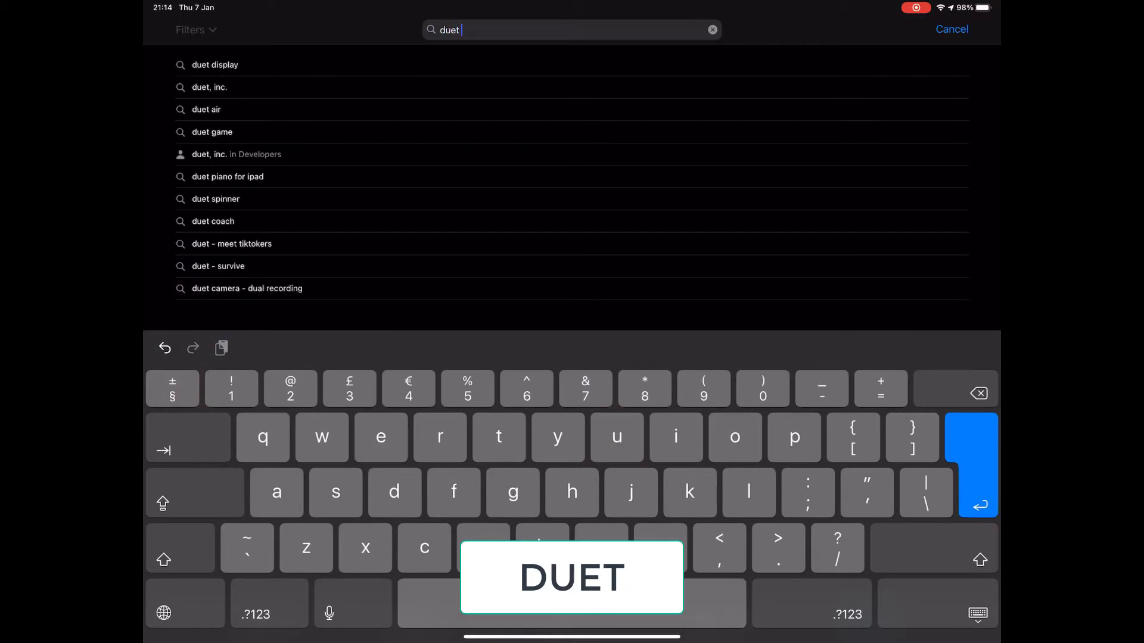
# - Search the App Store for 'duet display' and open the Duet Display app page
pyautogui.click(214, 64)
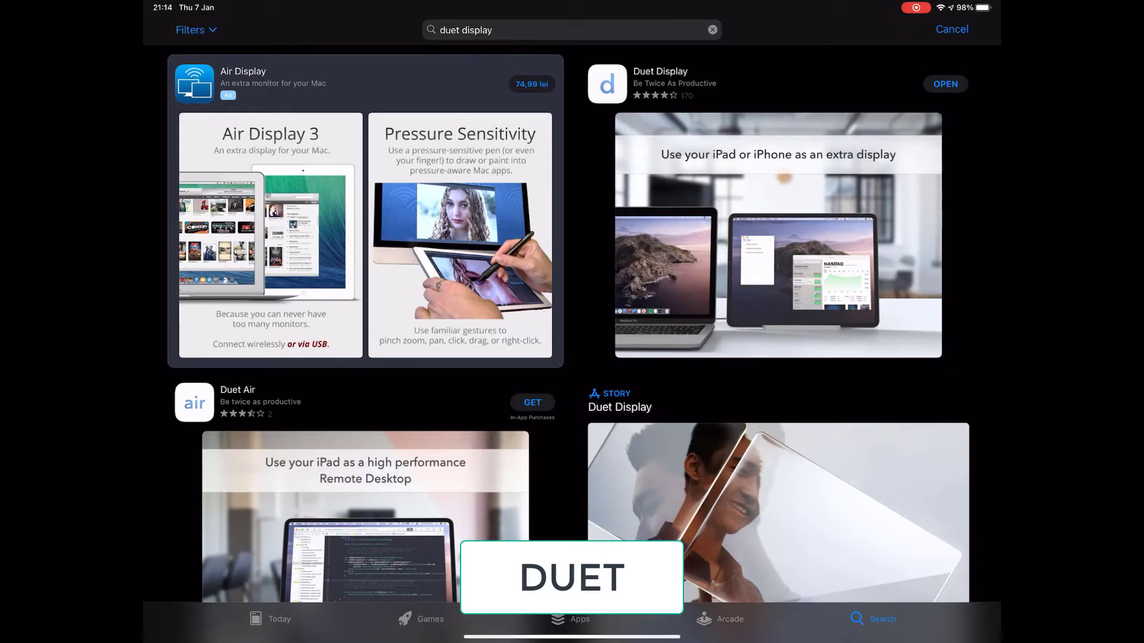
pyautogui.scroll(-2, 572, 321)
pyautogui.scroll(2, 572, 323)
pyautogui.click(660, 77)
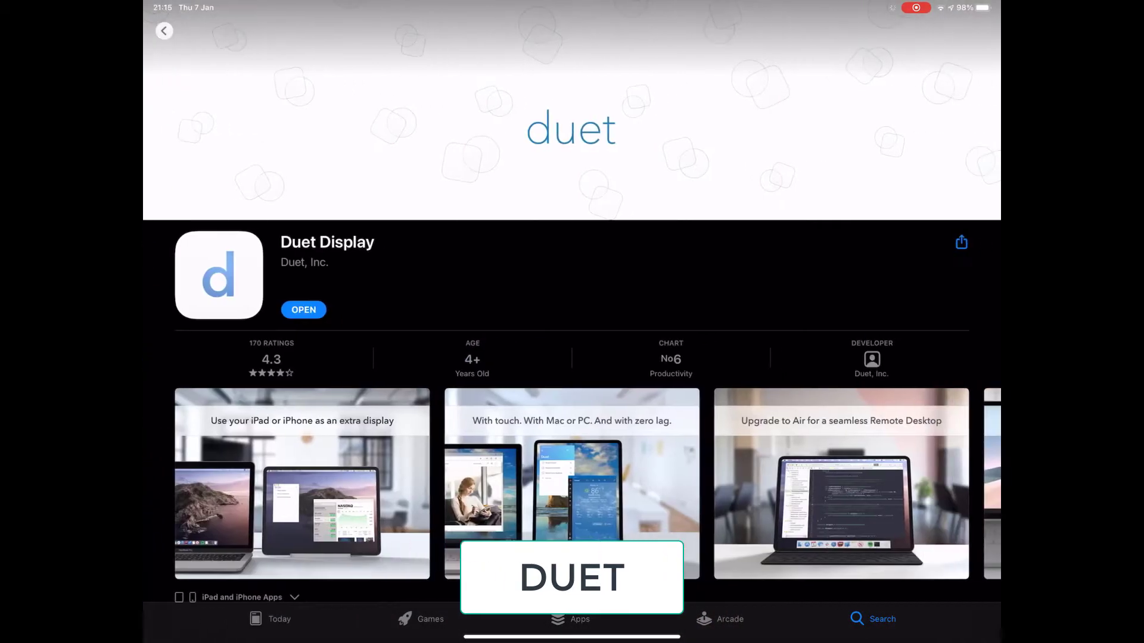
pyautogui.scroll(-5, 573, 322)
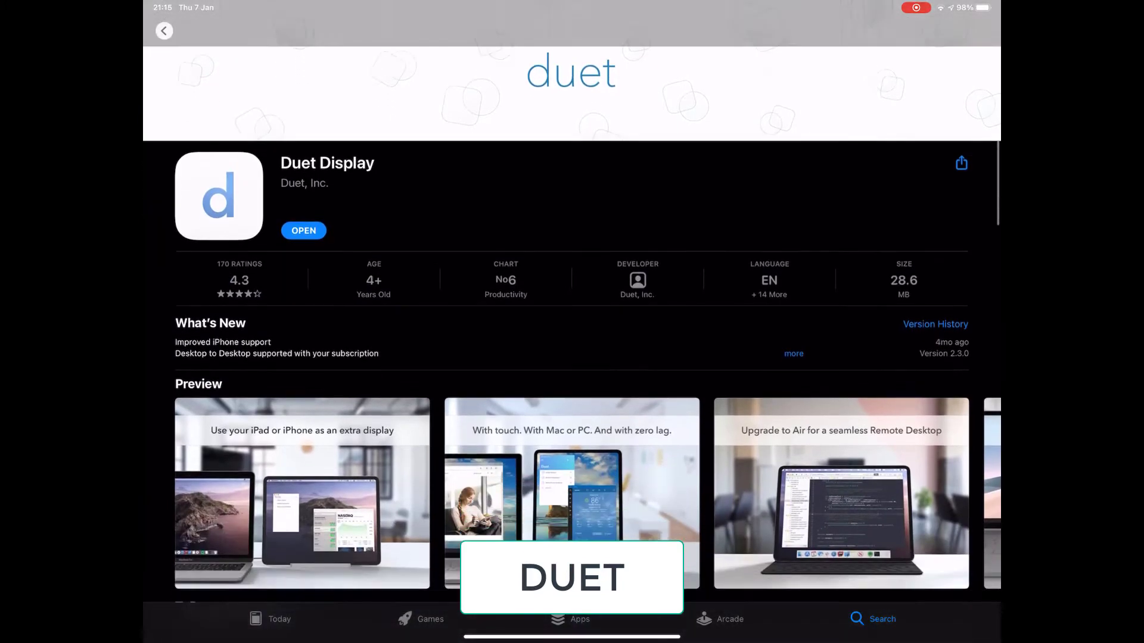
pyautogui.scroll(5, 573, 322)
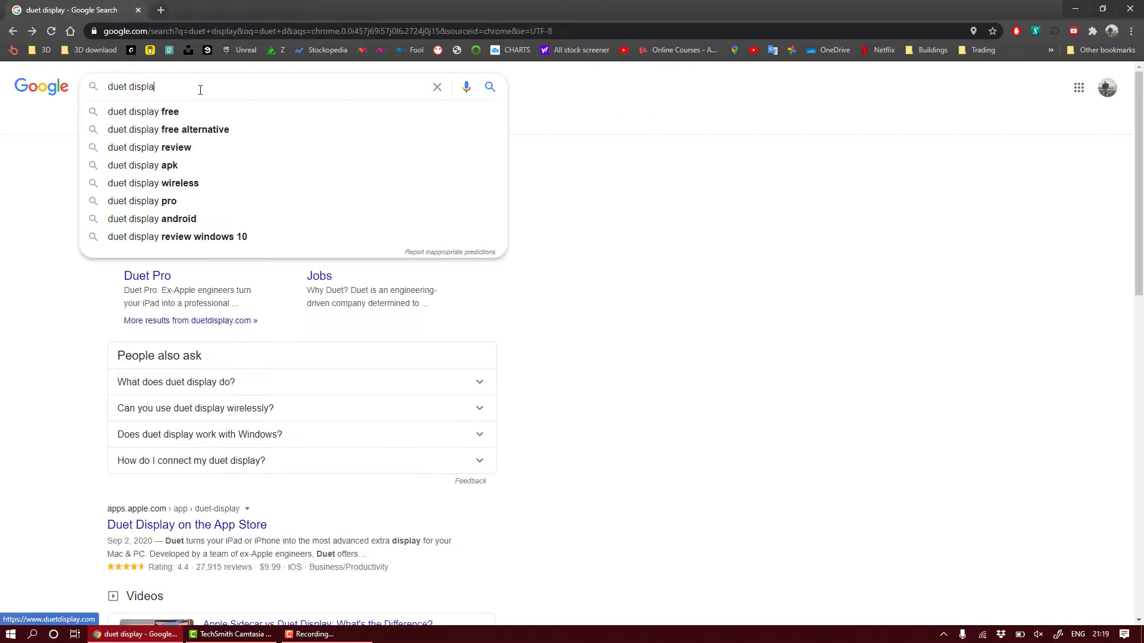
# - Search Google for 'duet display' and save the Windows installer from duetdisplay.com to the Desktop
pyautogui.press('Return')
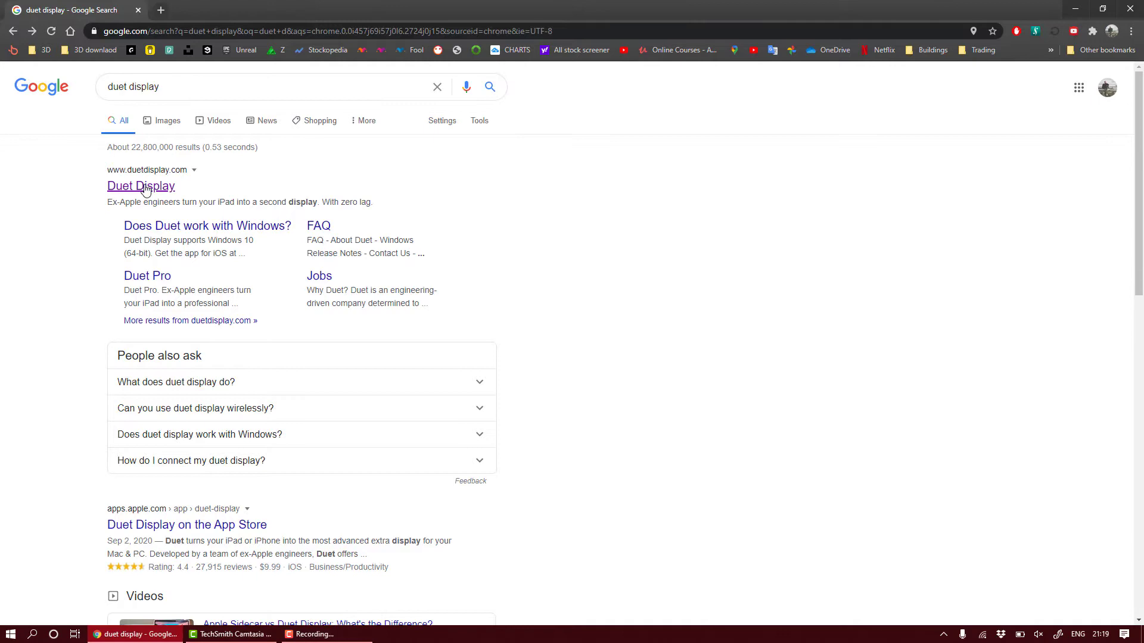
pyautogui.click(166, 197)
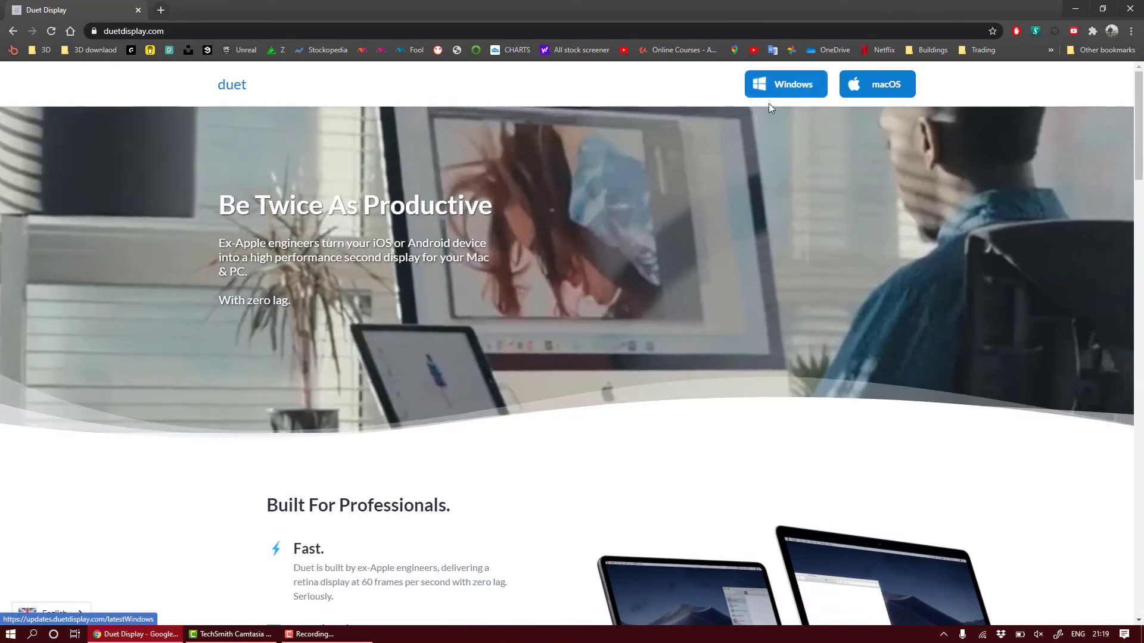
pyautogui.scroll(-3, 701, 260)
pyautogui.scroll(-2, 701, 260)
pyautogui.scroll(5, 698, 261)
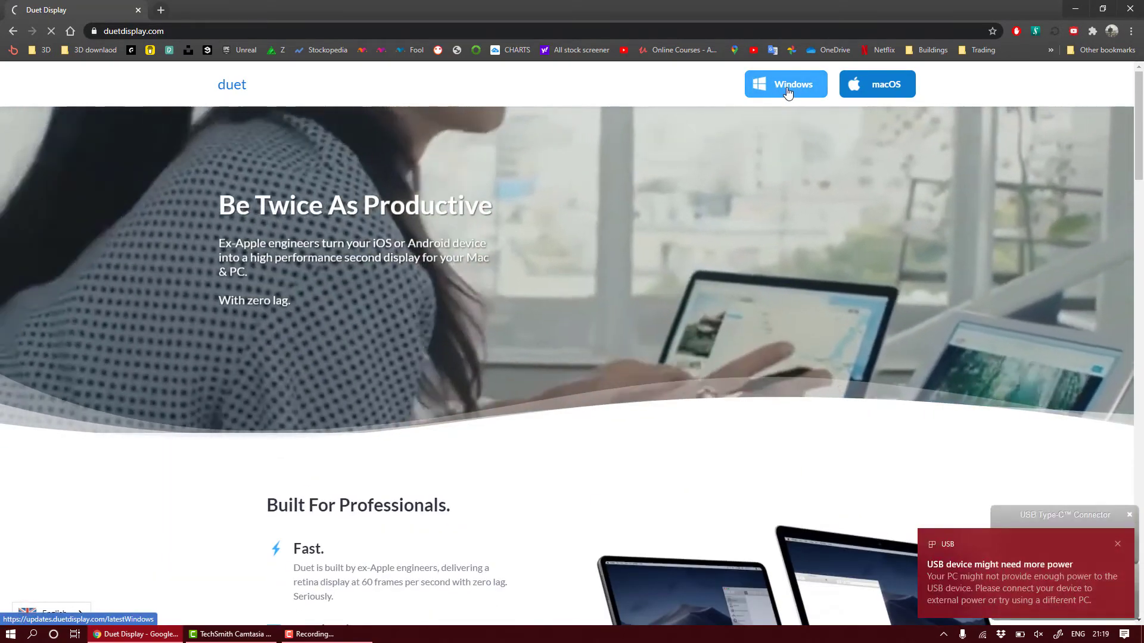
pyautogui.click(788, 94)
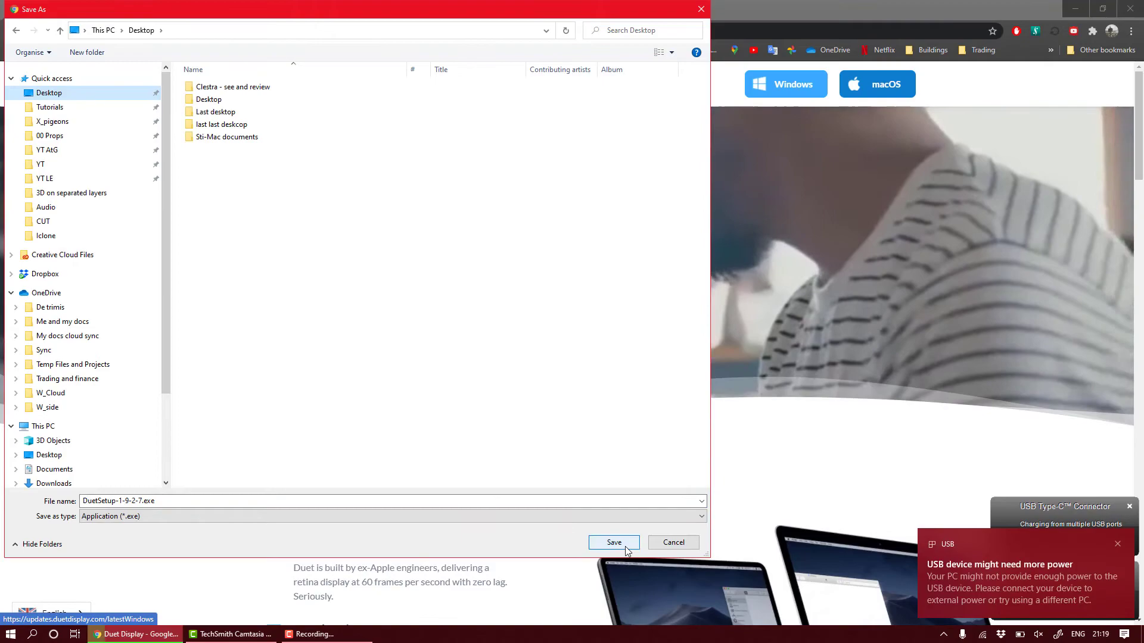
pyautogui.click(614, 543)
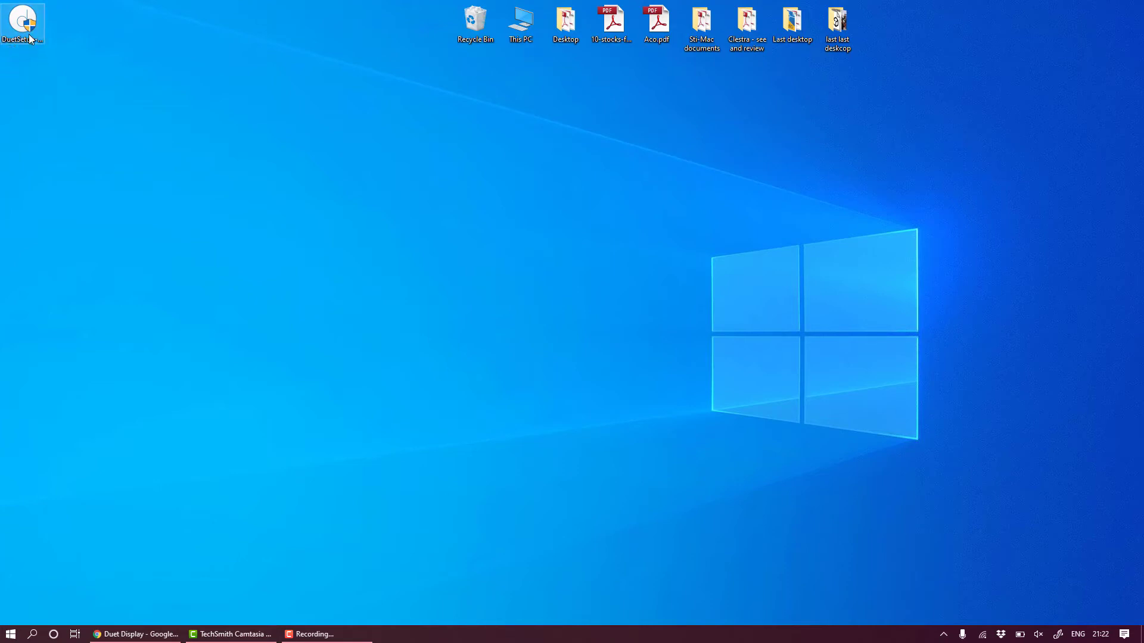
# - Run the DuetSetup installer to completion, then bring up the screen recorder's window
pyautogui.click(554, 436)
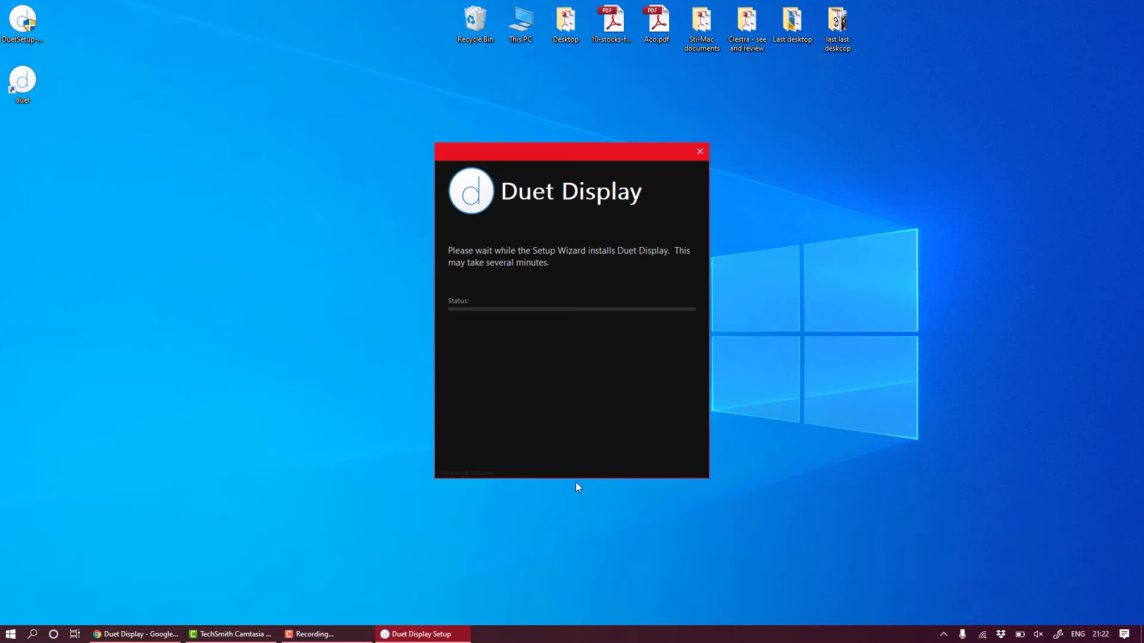
pyautogui.click(659, 457)
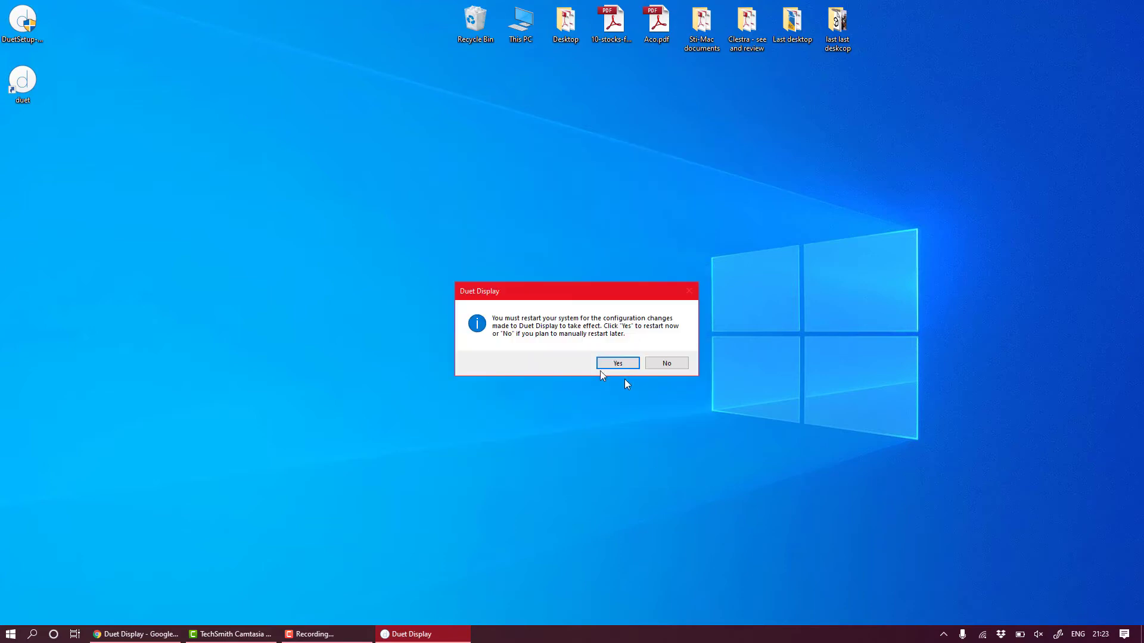
pyautogui.click(298, 636)
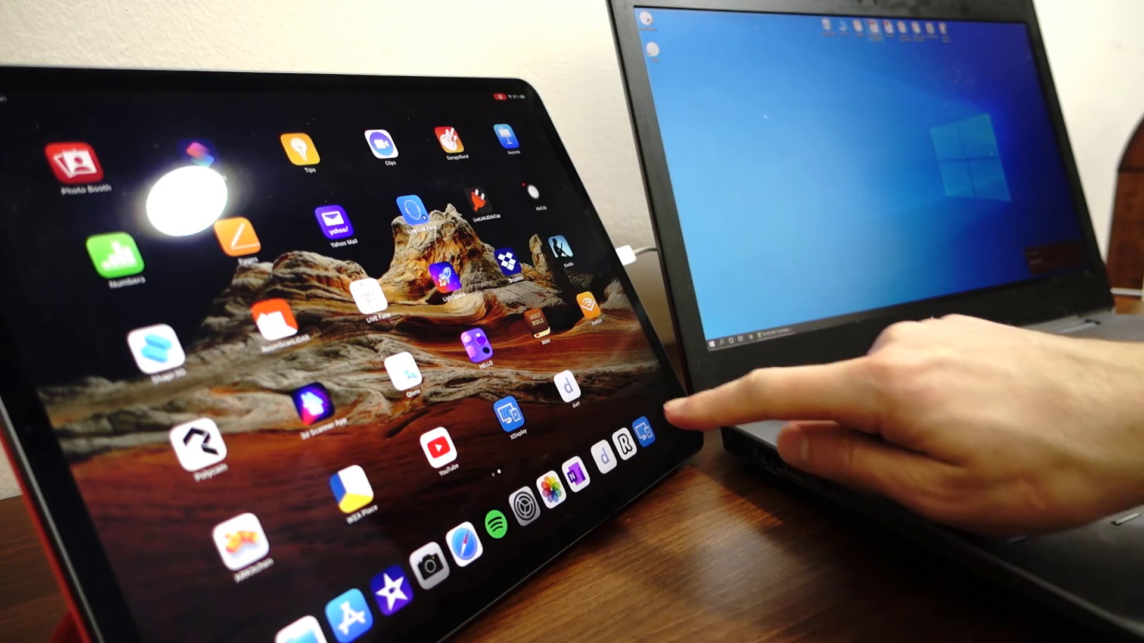
# - Launch Duet from the iPad dock and right-click the Windows desktop shown on the iPad
pyautogui.click(566, 387)
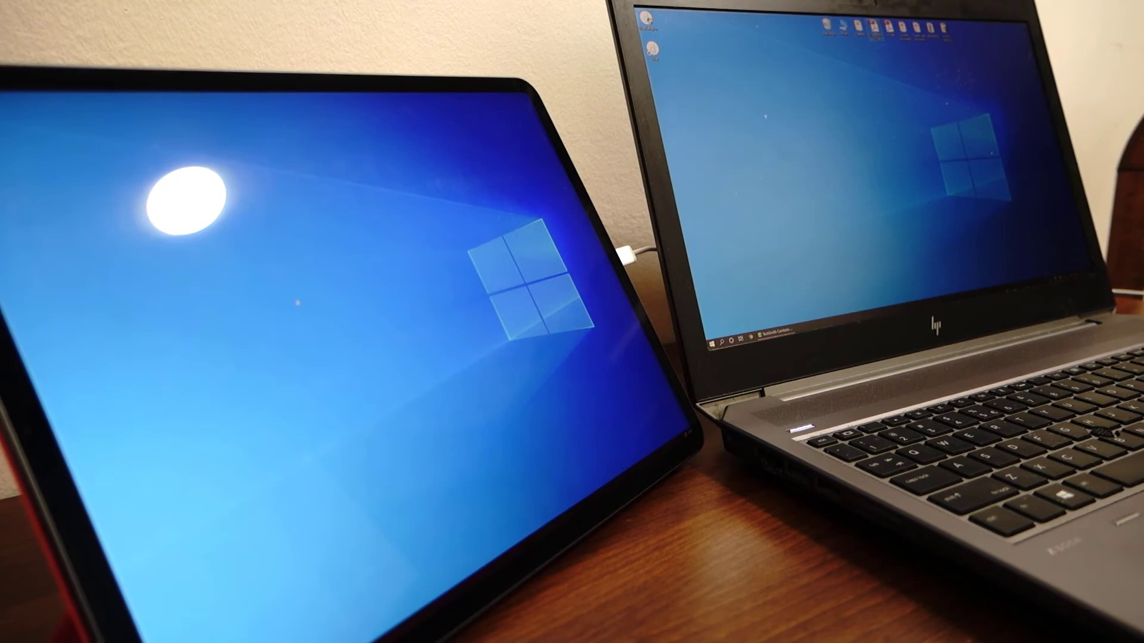
pyautogui.rightClick(212, 315)
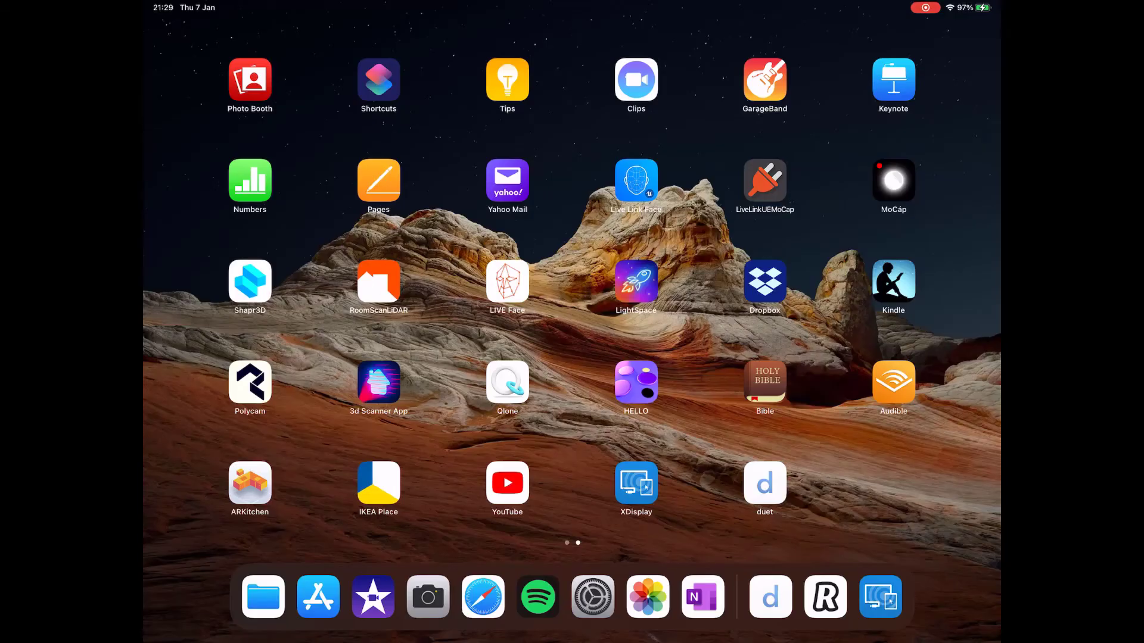
# - Reopen the duet app from the iPad home screen to reload the Windows desktop
pyautogui.click(763, 483)
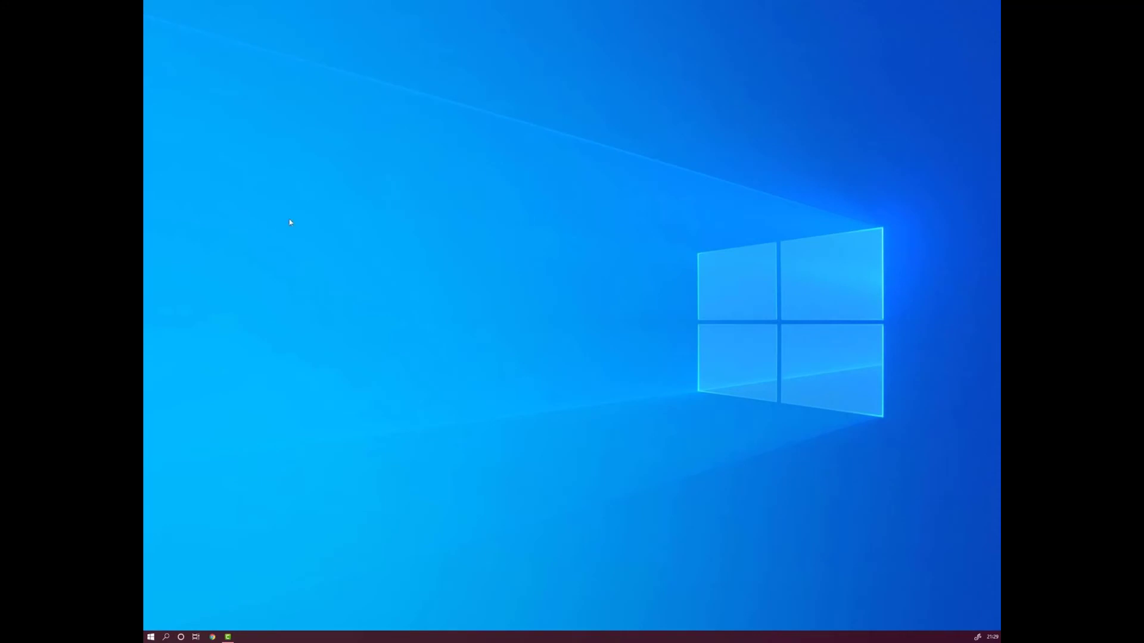
pyautogui.rightClick(311, 266)
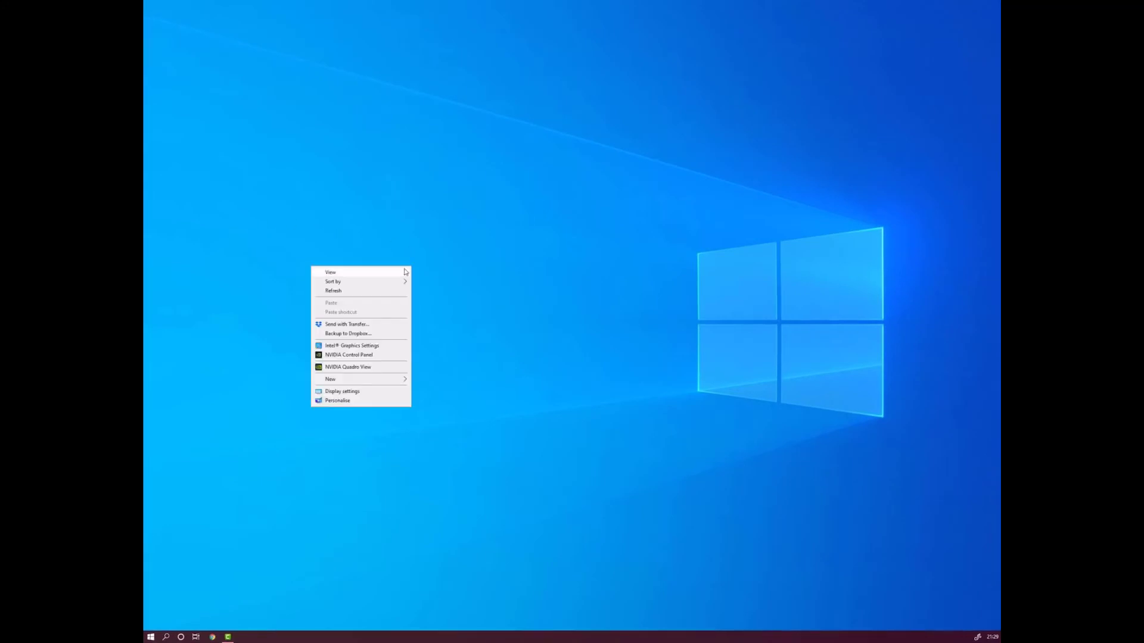
pyautogui.click(339, 402)
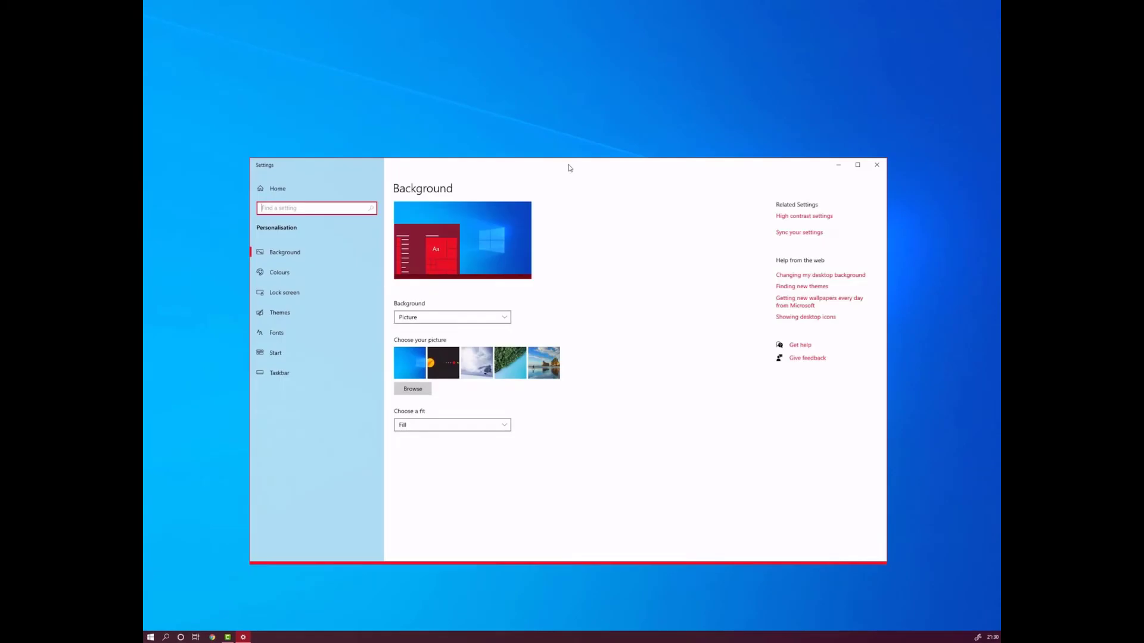
pyautogui.doubleClick(566, 169)
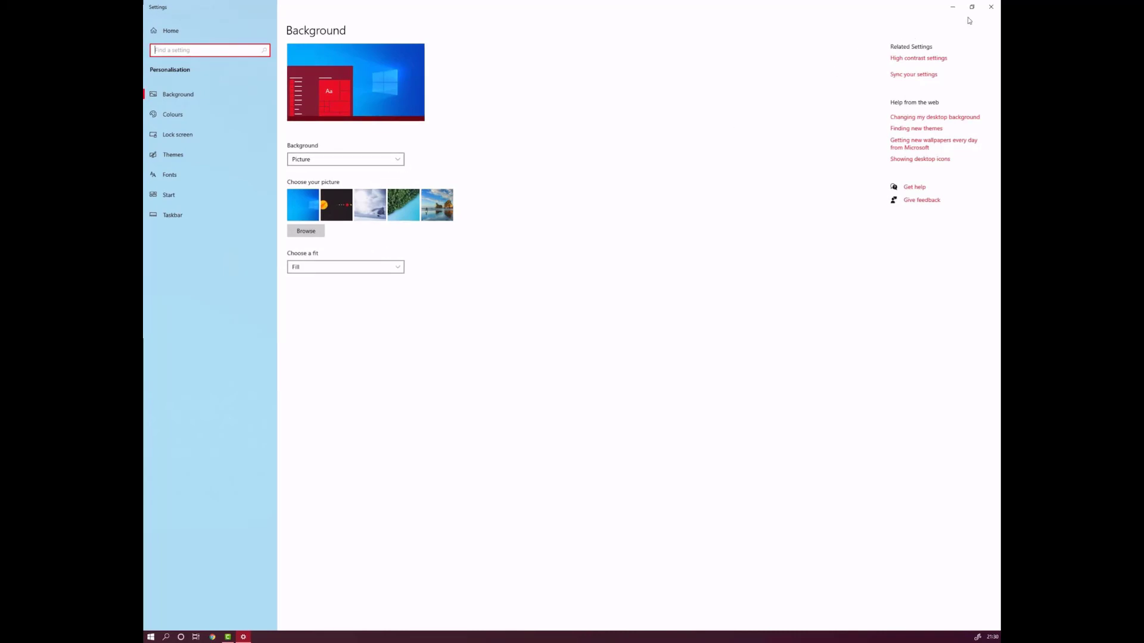
pyautogui.click(991, 7)
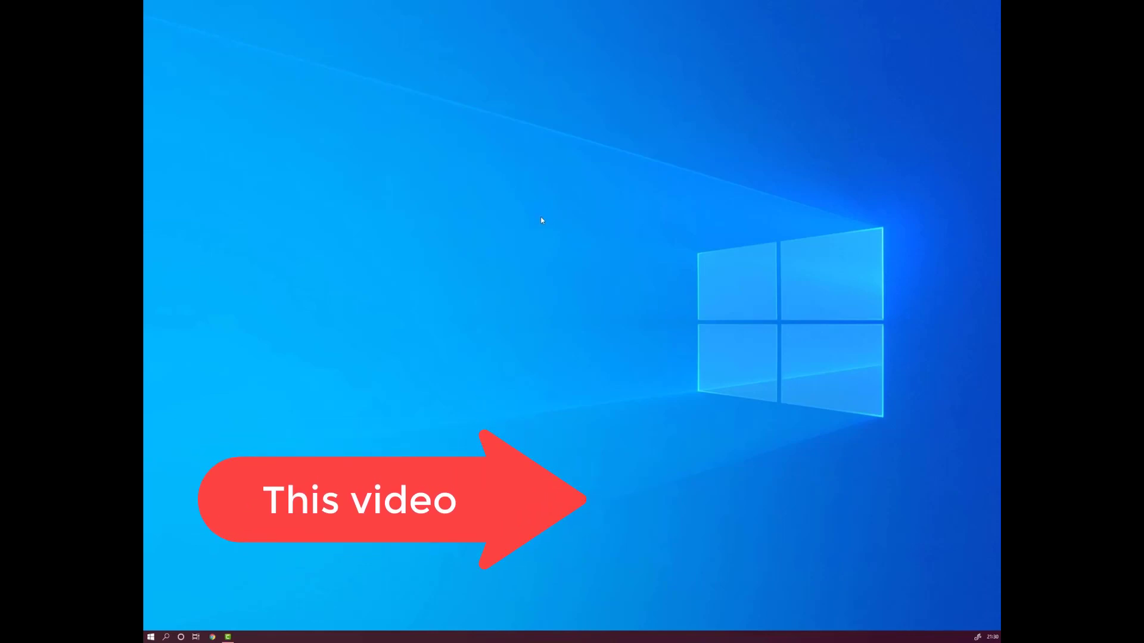
pyautogui.rightClick(553, 250)
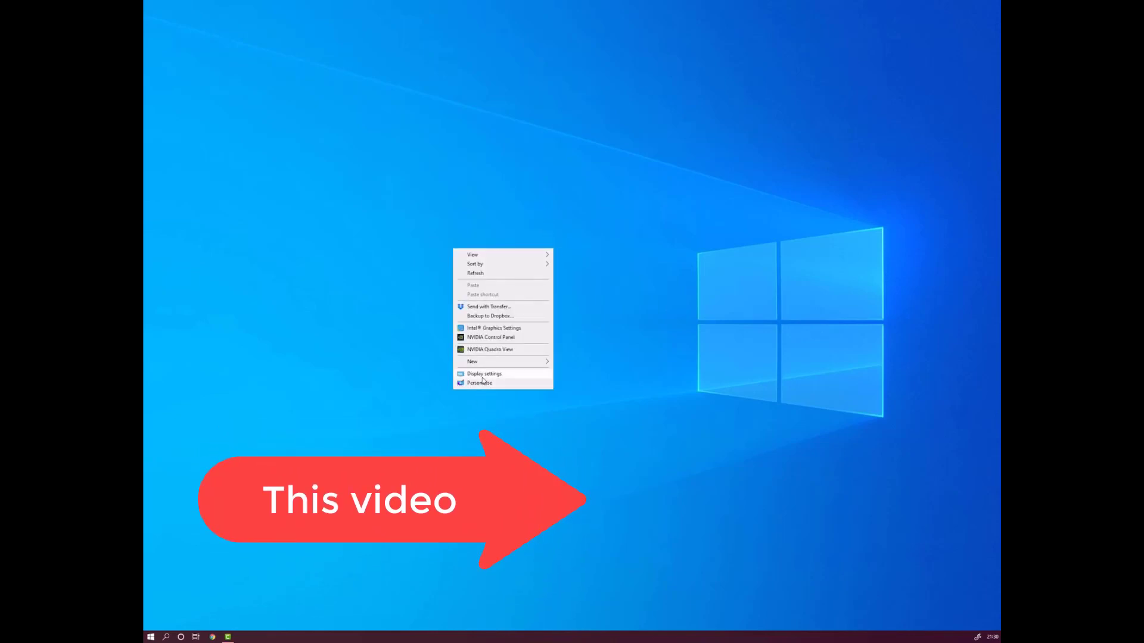